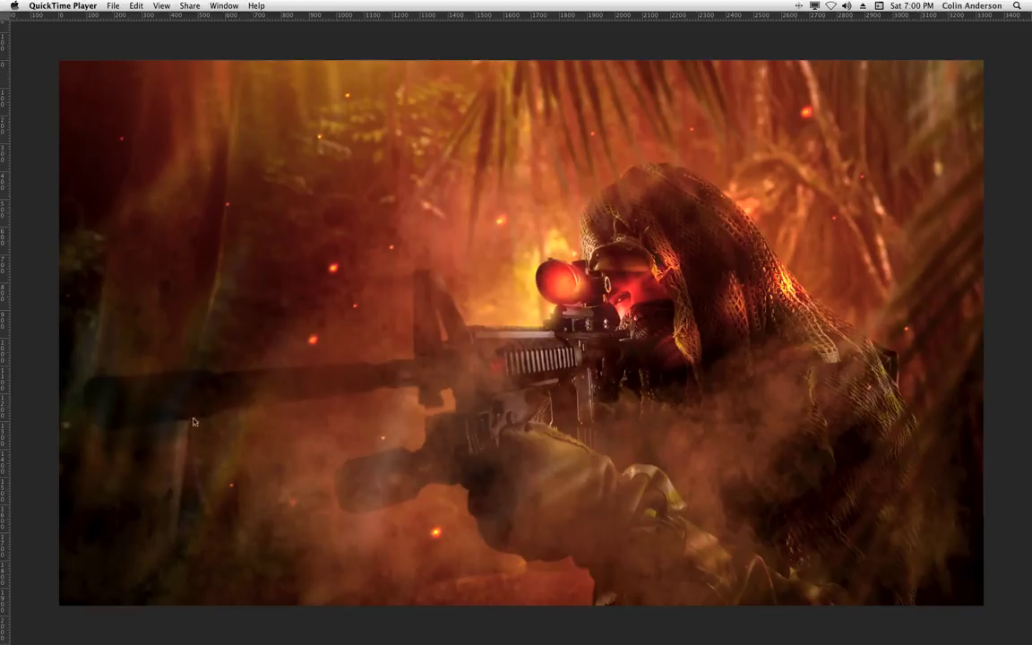
Hide Group 1 and the sniper group, show Layer 172, and zoom in on the rifle barrel
click(488, 394)
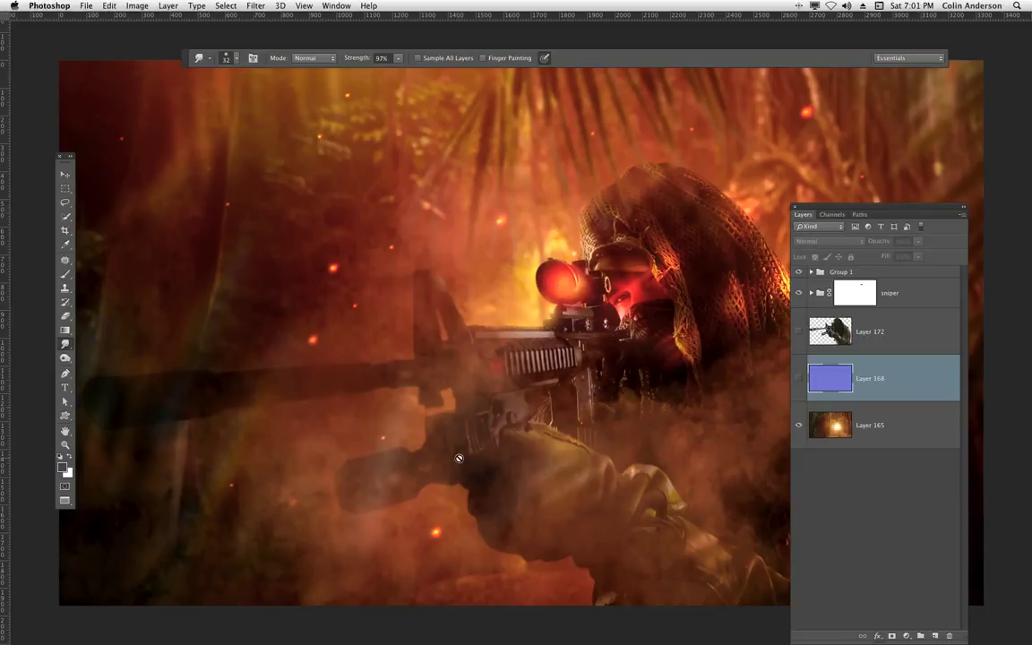
click(799, 273)
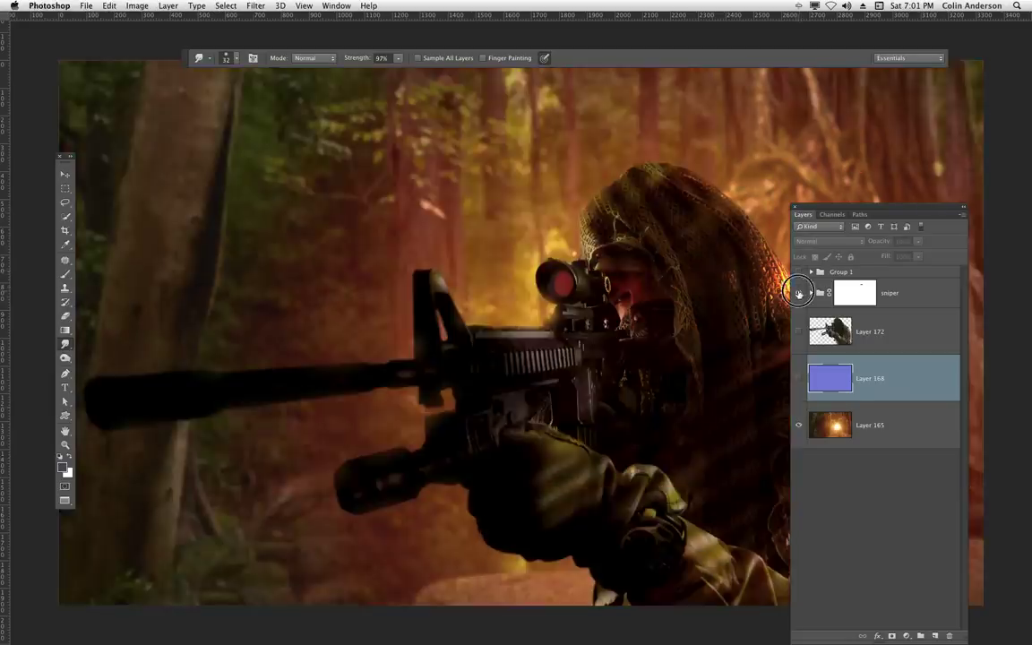
click(799, 292)
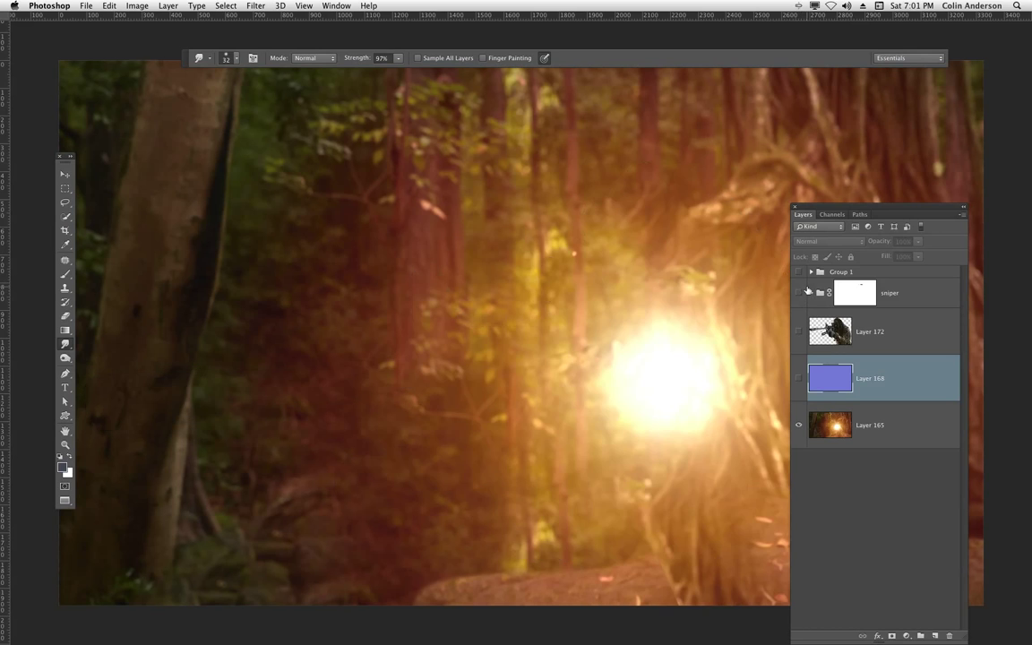
click(800, 332)
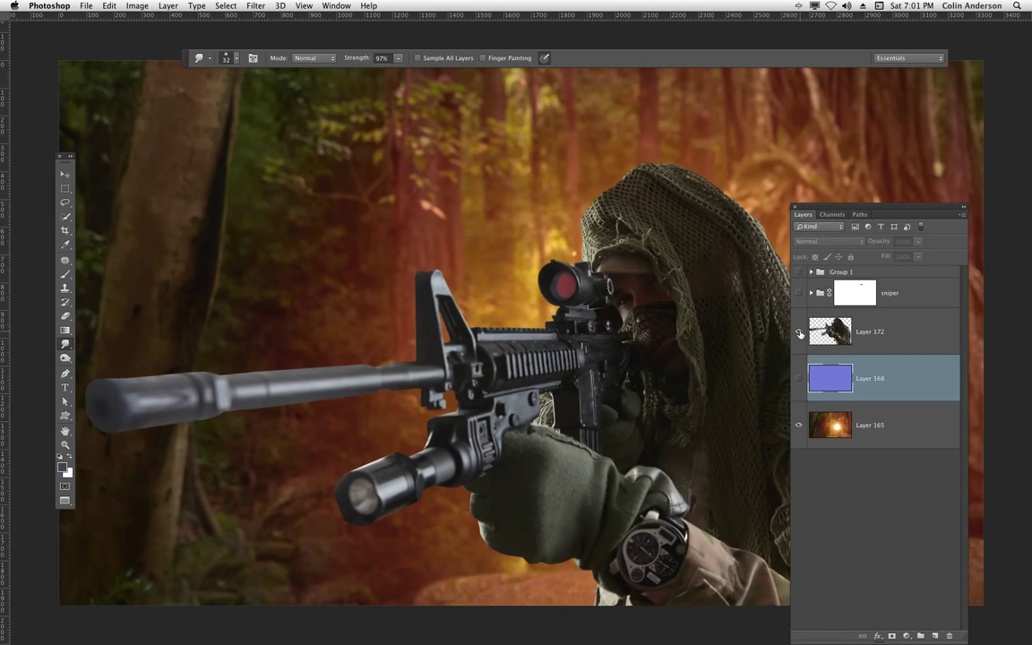
key(super+plus)
key(super+plus)
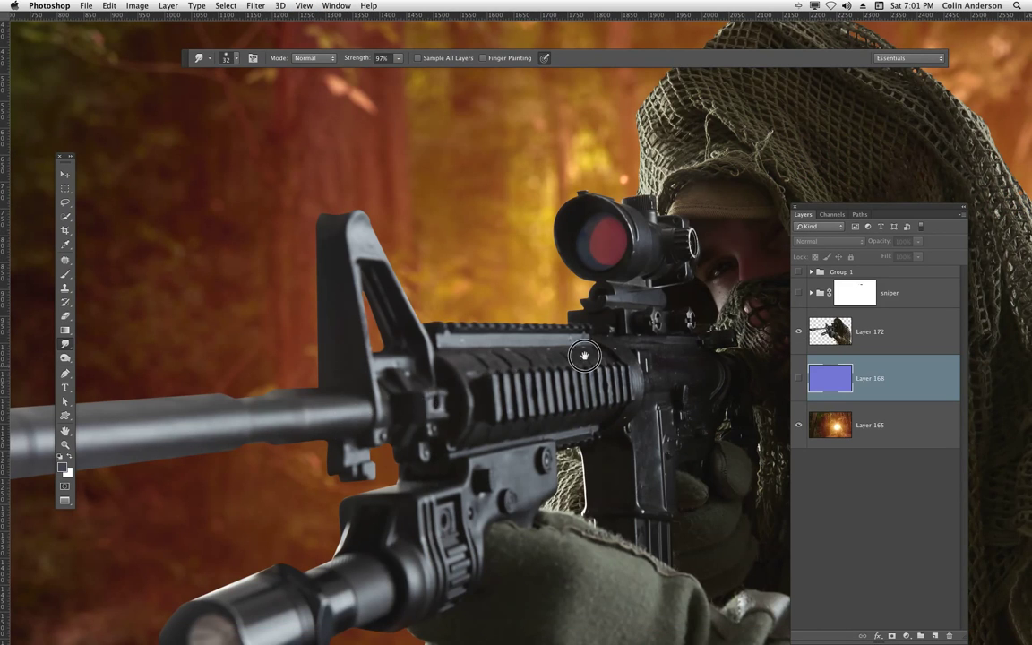
drag(526, 321, 672, 336)
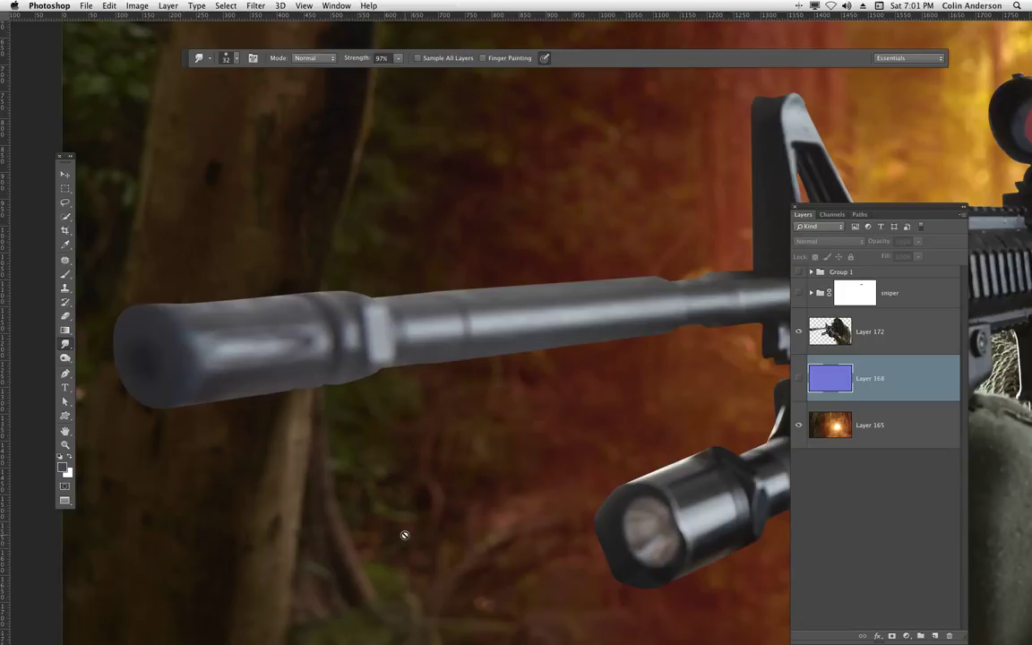
Select Layer 172 and convert it to a Smart Object from the Layers panel menu
right_click(851, 292)
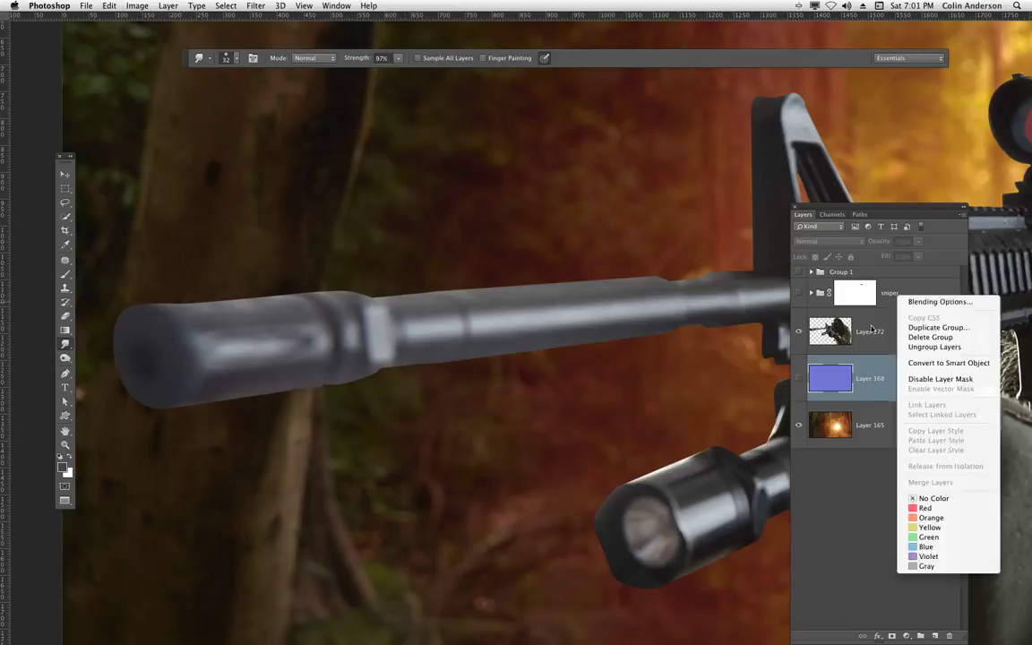
click(860, 295)
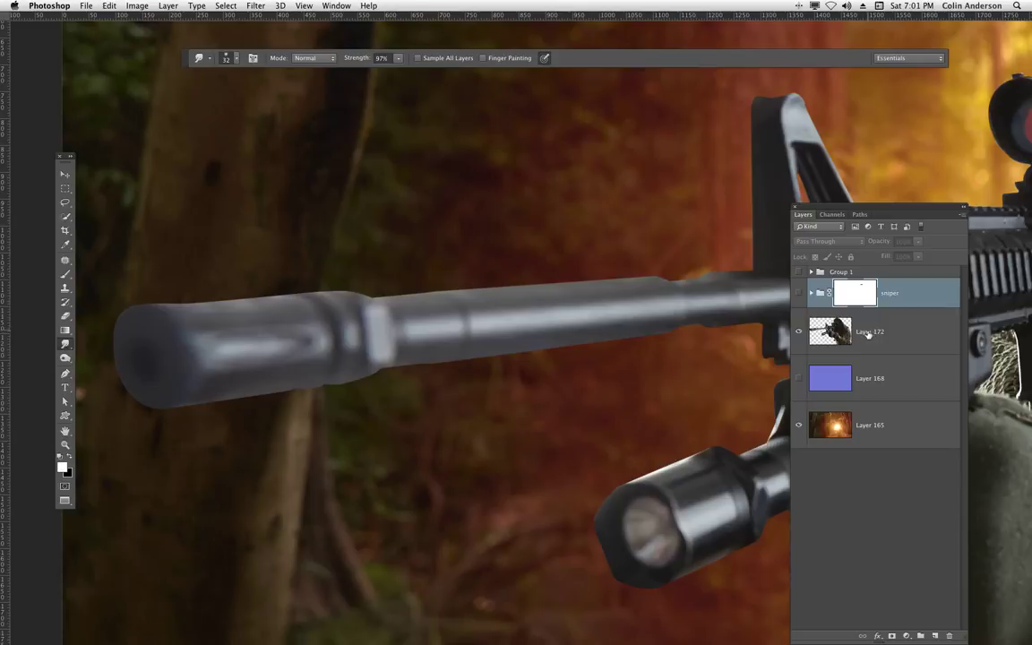
click(867, 334)
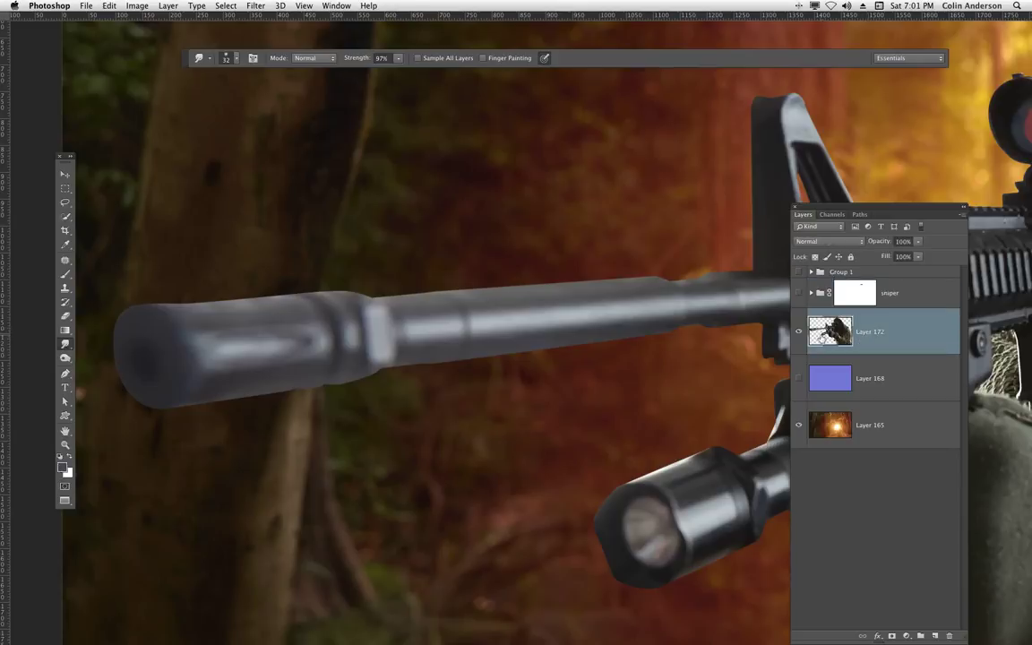
click(961, 216)
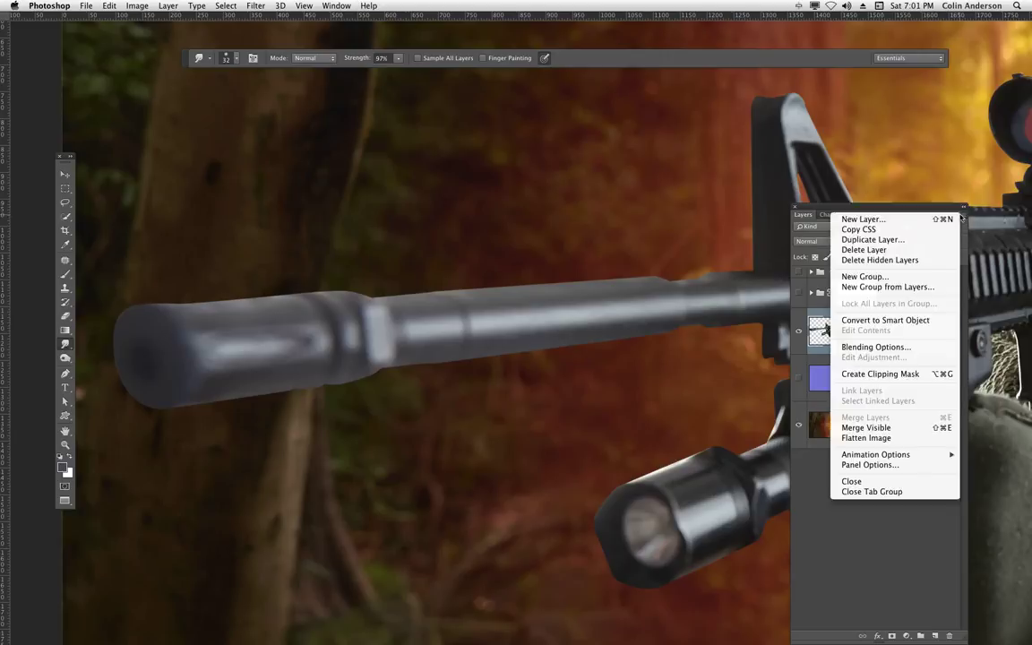
click(903, 321)
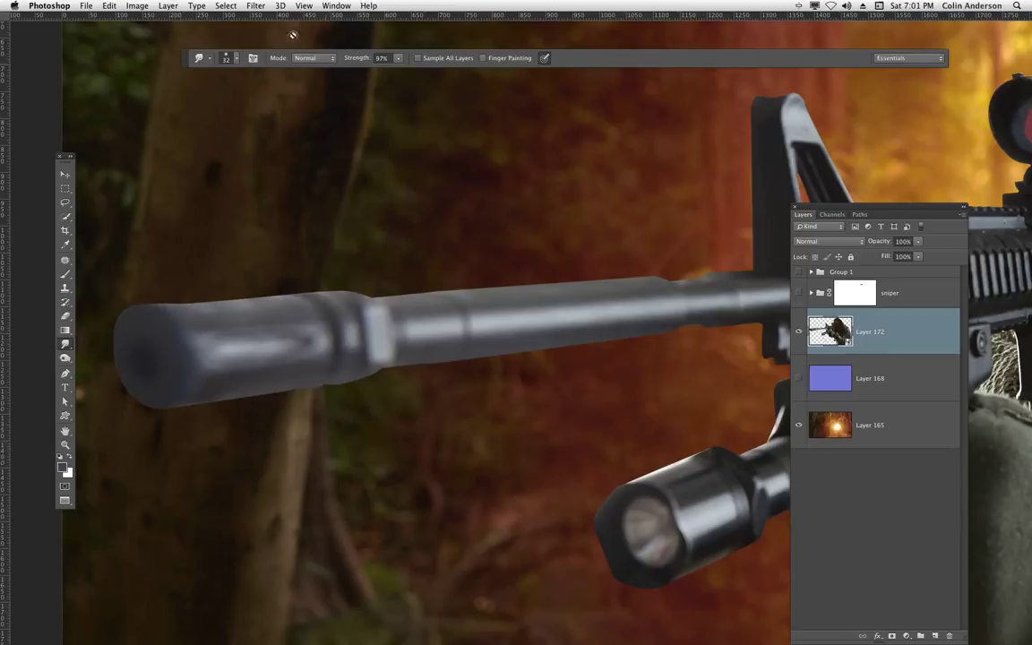
click(255, 6)
Apply a Gaussian Blur smart filter with a 2.2-pixel radius to Layer 172
mouse_move(264, 136)
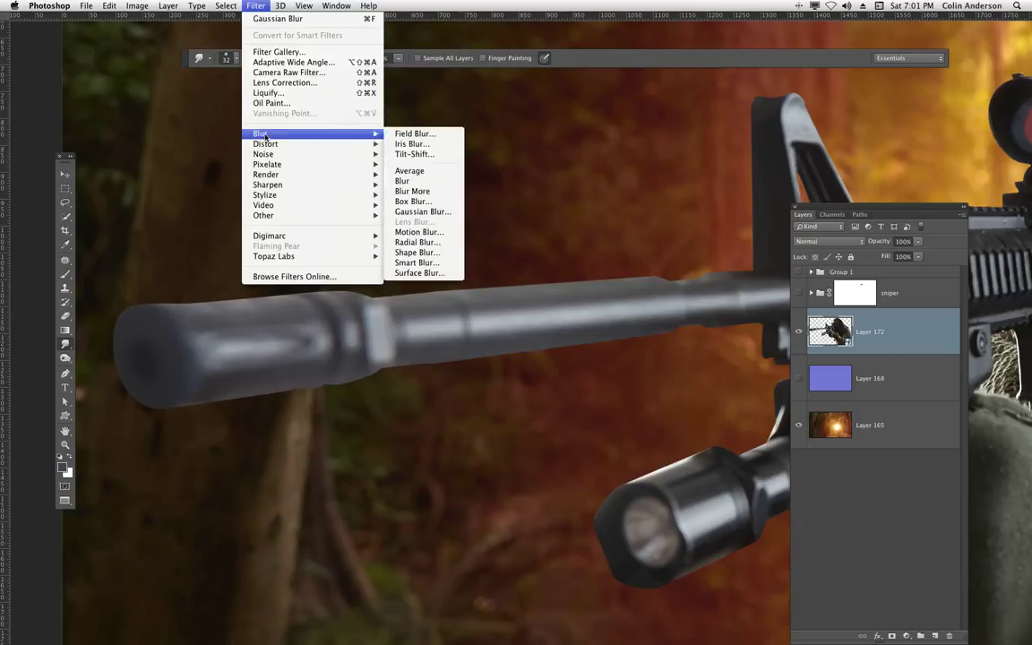
click(421, 212)
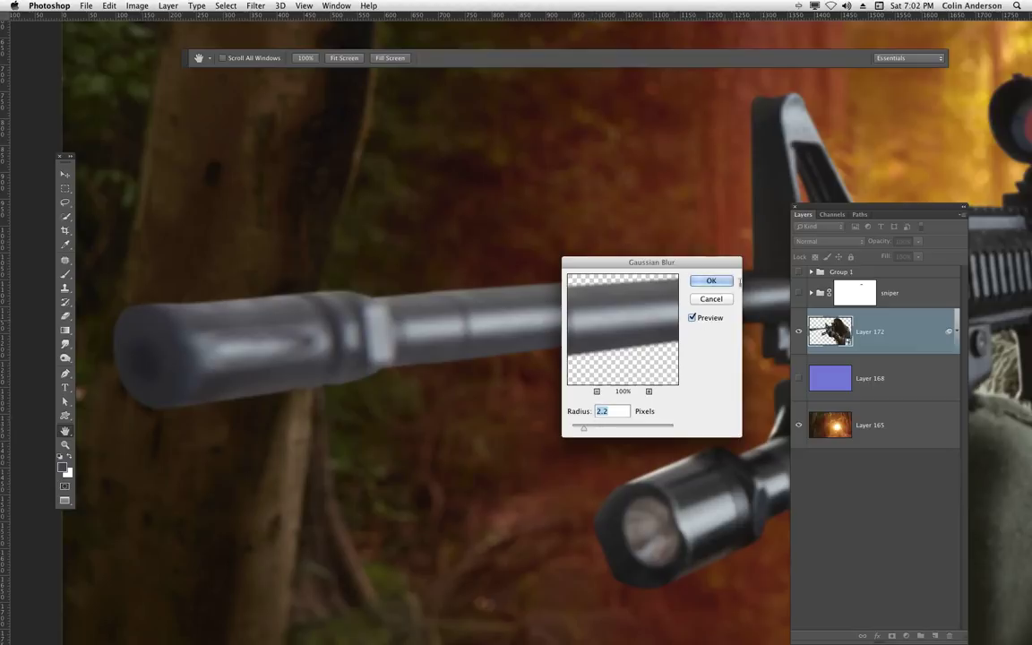
click(703, 288)
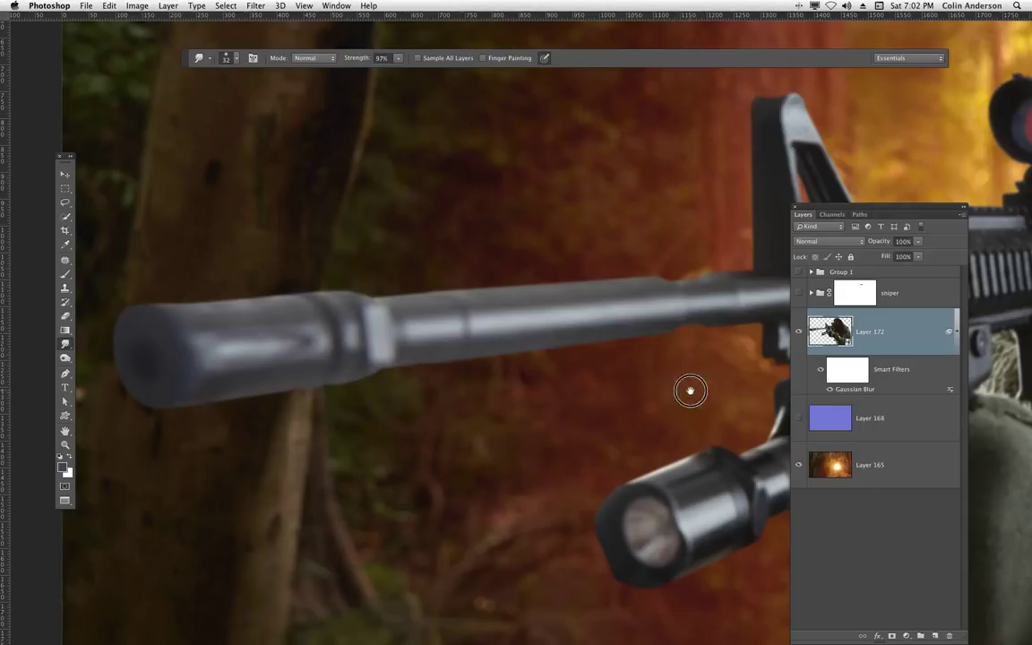
Invert the Gaussian Blur smart filter mask to black and pan over to the rifle barrel
scroll(319, 420, right, 10)
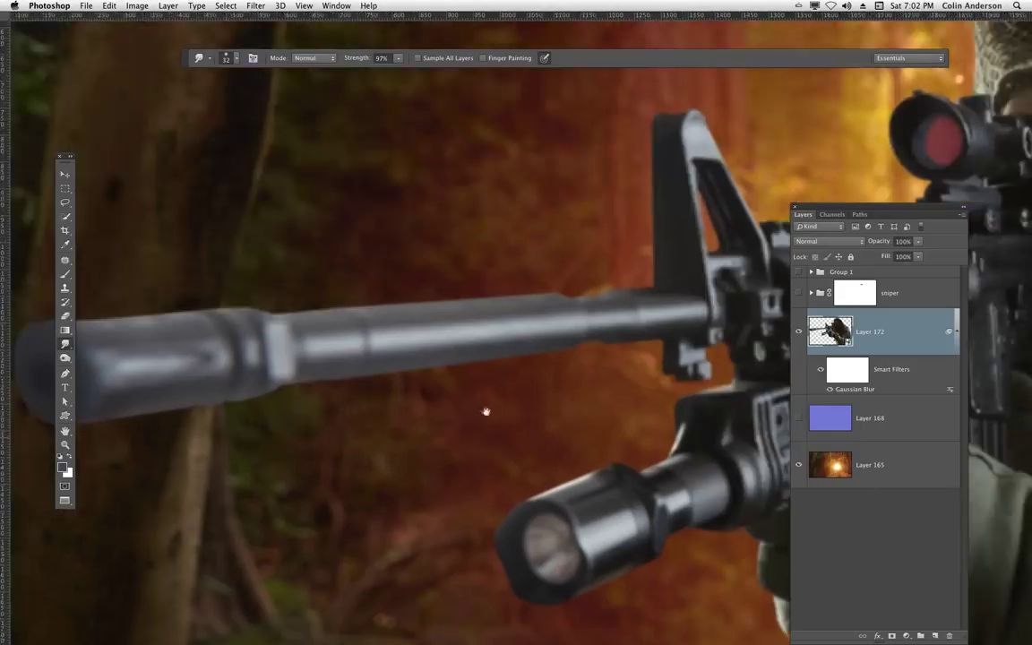
drag(712, 389, 681, 392)
key(super+r)
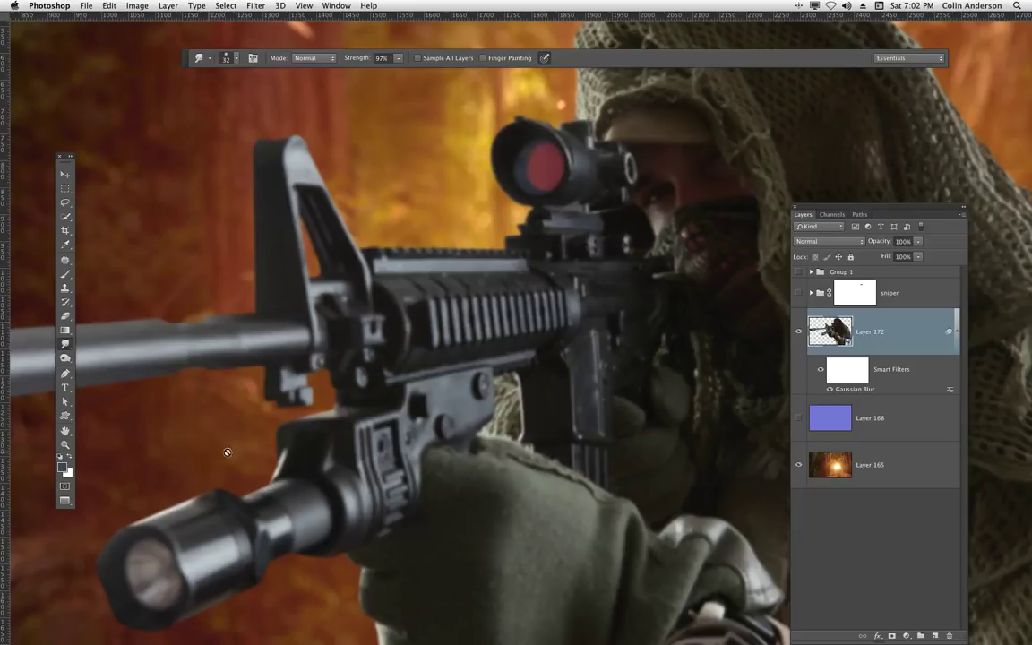
click(847, 372)
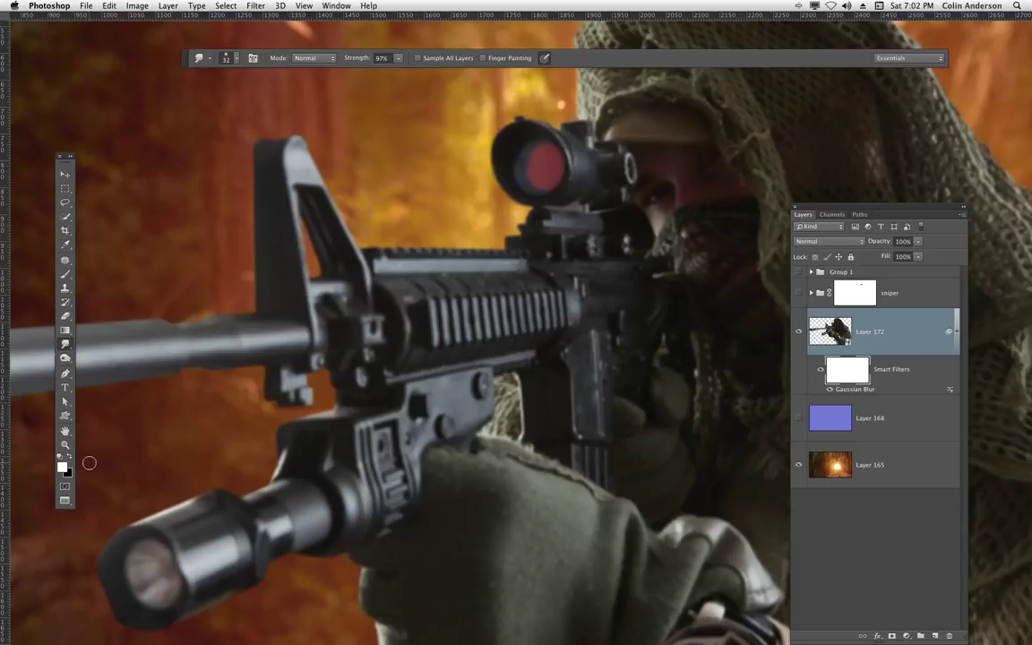
key(super+i)
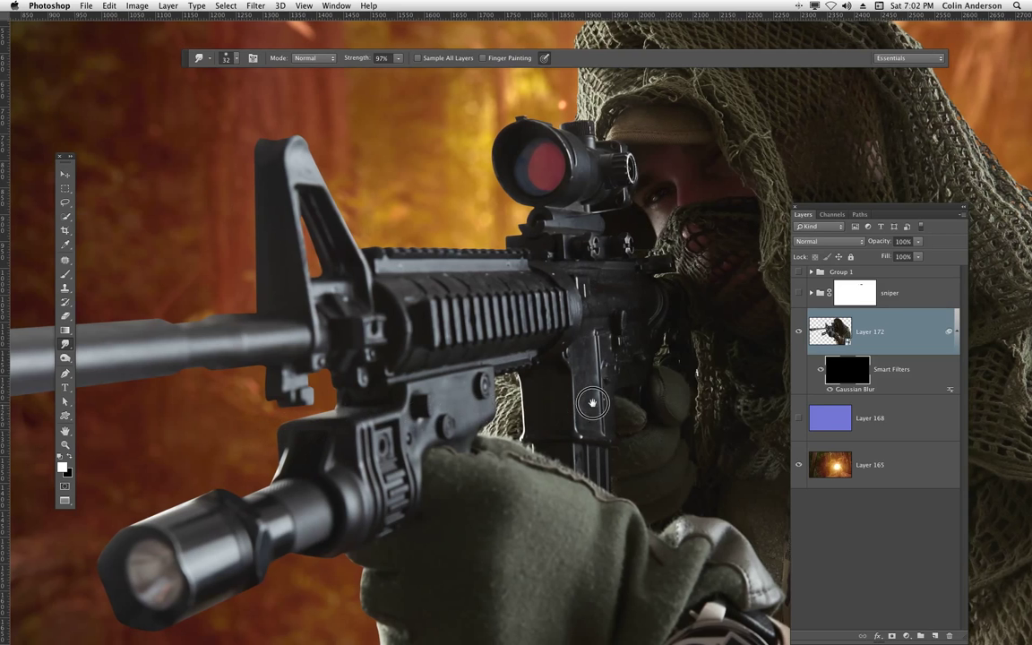
drag(492, 405, 627, 391)
drag(196, 396, 355, 377)
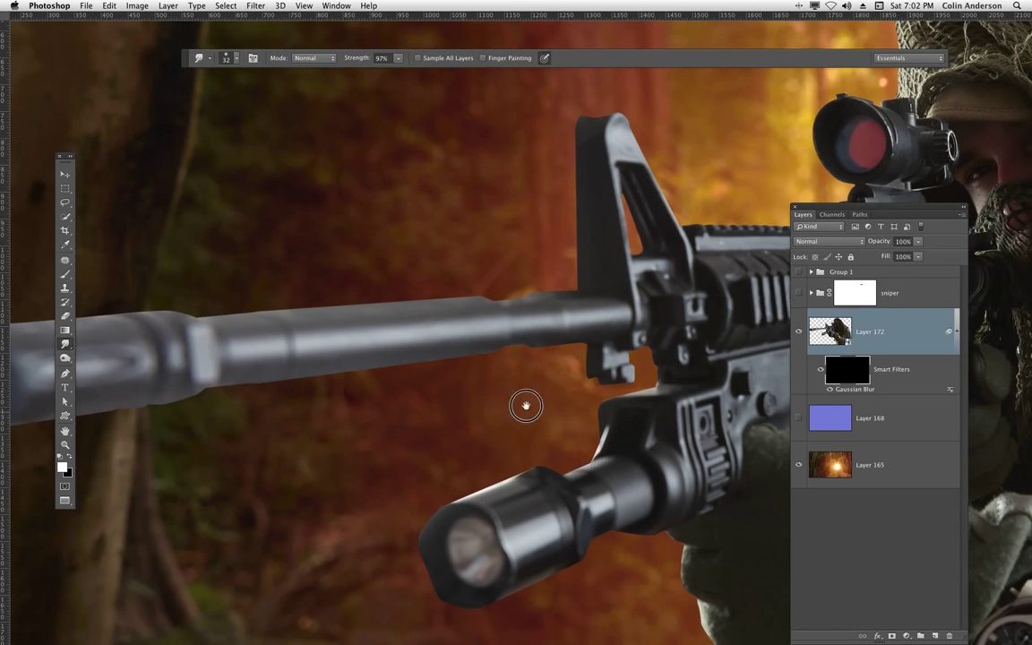
mouse_move(610, 396)
mouse_down()
mouse_move(622, 395)
mouse_move(595, 395)
mouse_up()
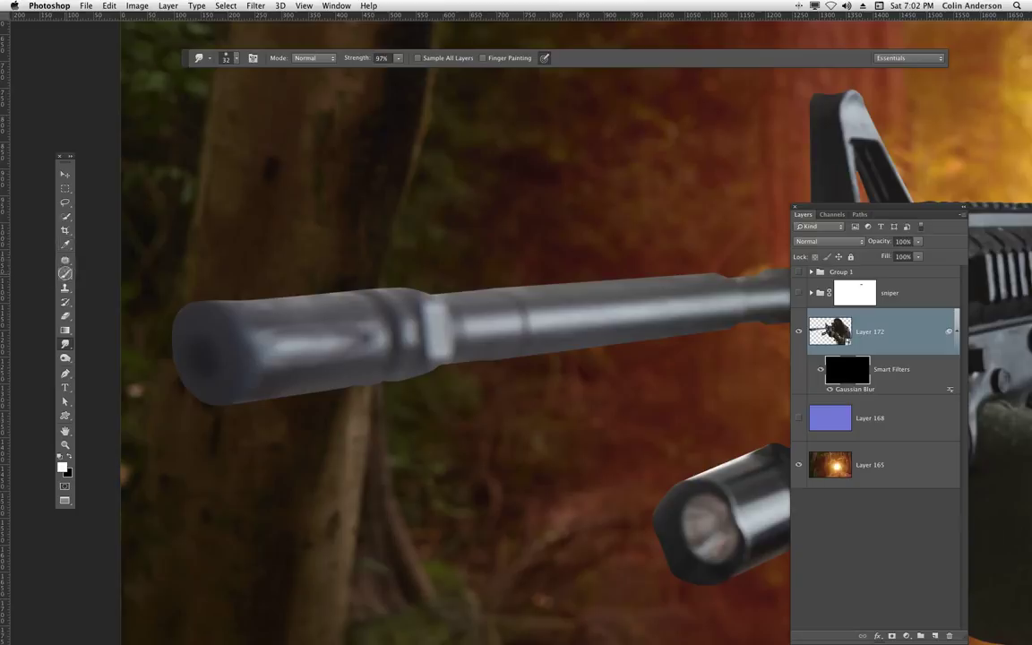
Switch to the Brush tool and set the soft brush size to 44 px
key(b)
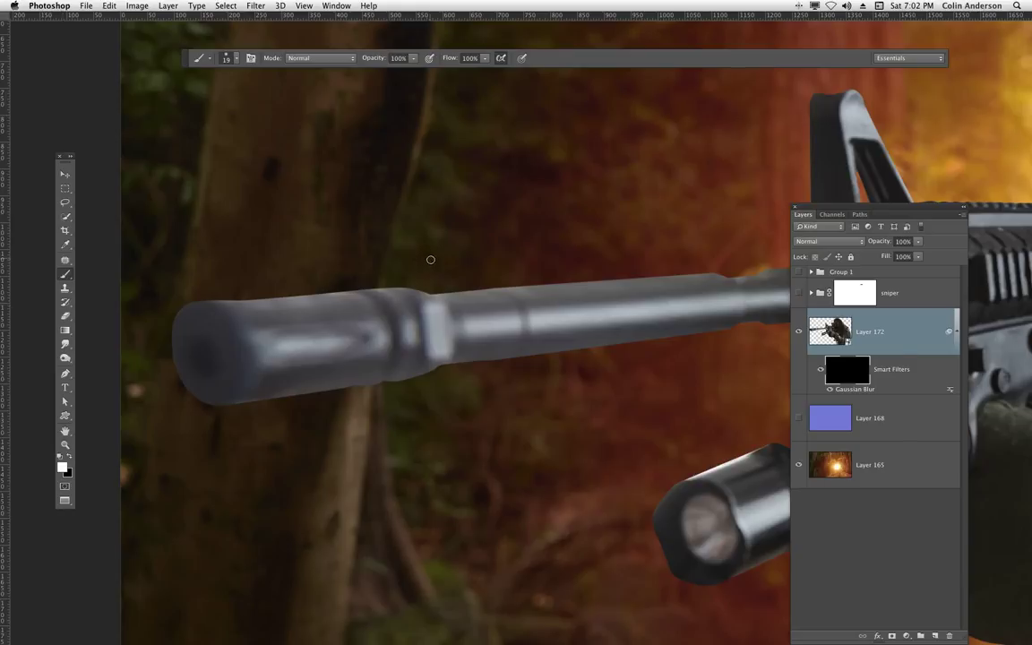
right_click(426, 220)
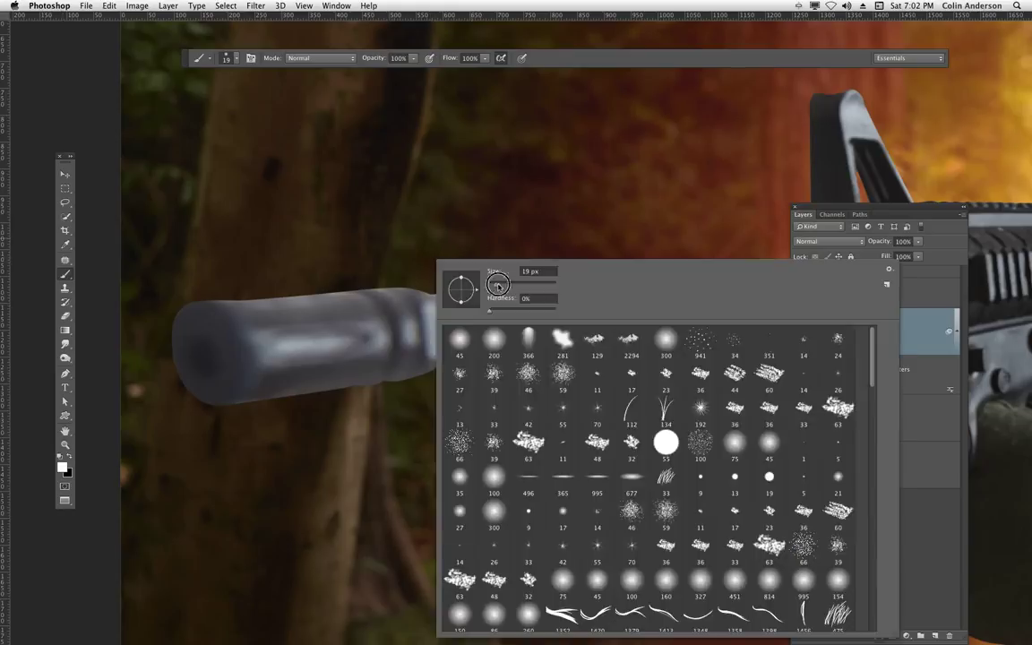
drag(498, 285, 504, 285)
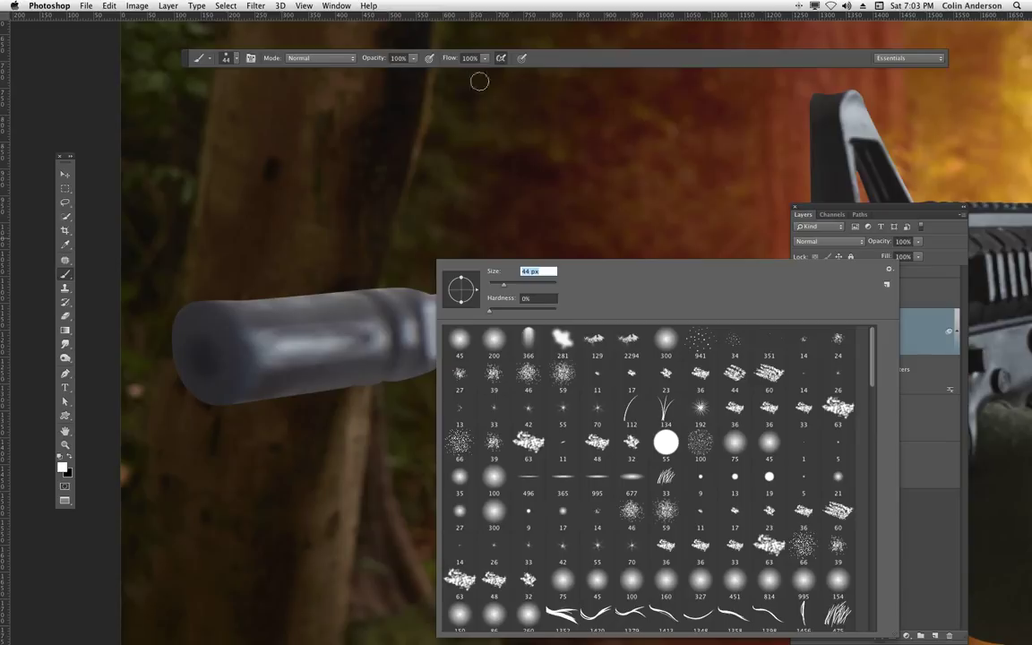
click(180, 322)
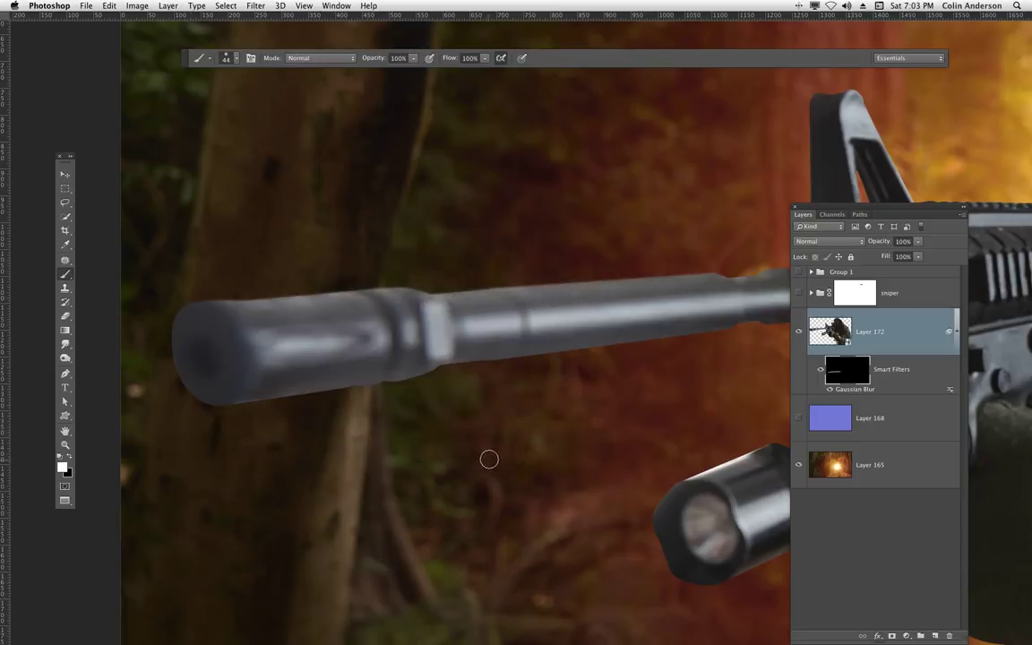
Paint white on the filter mask along the barrel, flashlight and gloved hand to restore the blur
mouse_move(173, 357)
mouse_down()
mouse_move(214, 398)
mouse_move(246, 398)
mouse_move(306, 396)
mouse_move(483, 353)
mouse_up()
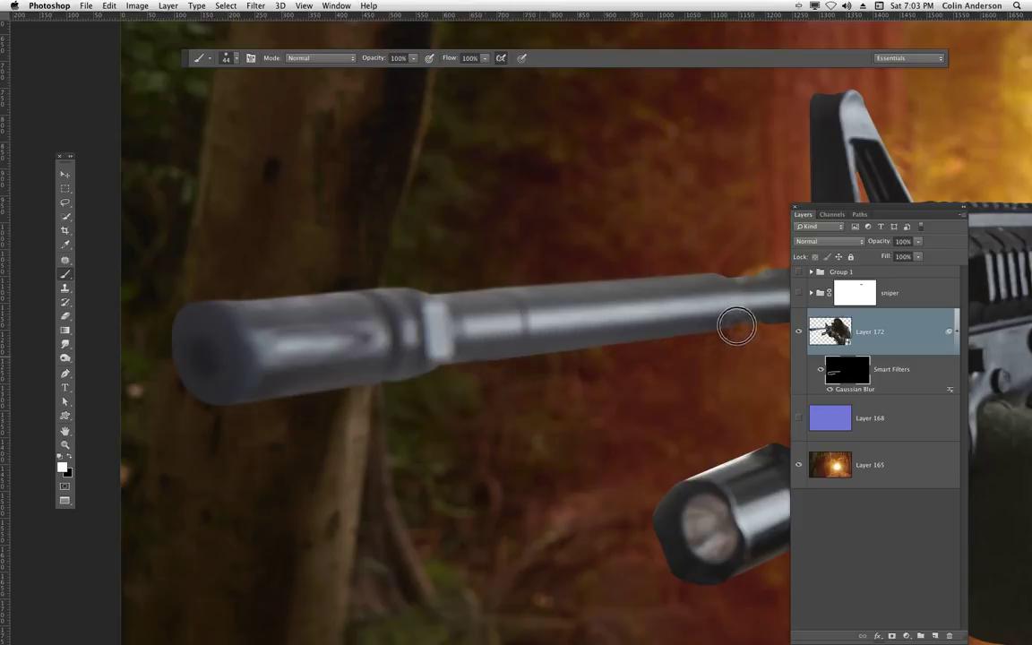
drag(656, 425, 298, 425)
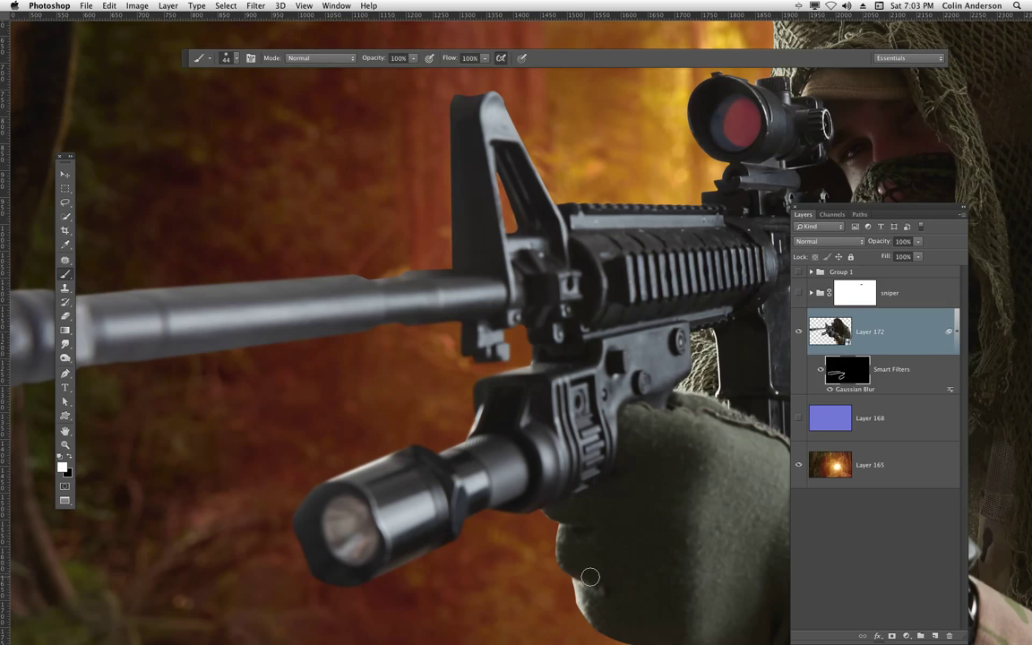
mouse_move(639, 511)
mouse_down()
mouse_move(510, 345)
mouse_move(565, 379)
mouse_move(557, 372)
mouse_up()
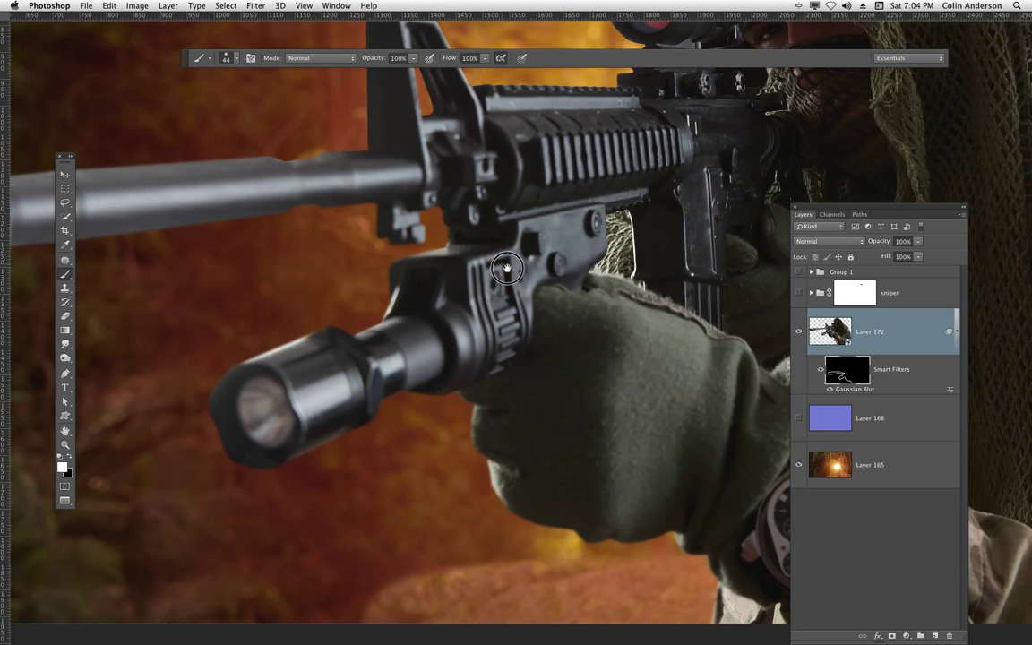
Paint black over the scope lens's left rim on the filter mask so it stays sharp
scroll(581, 544, up, 10)
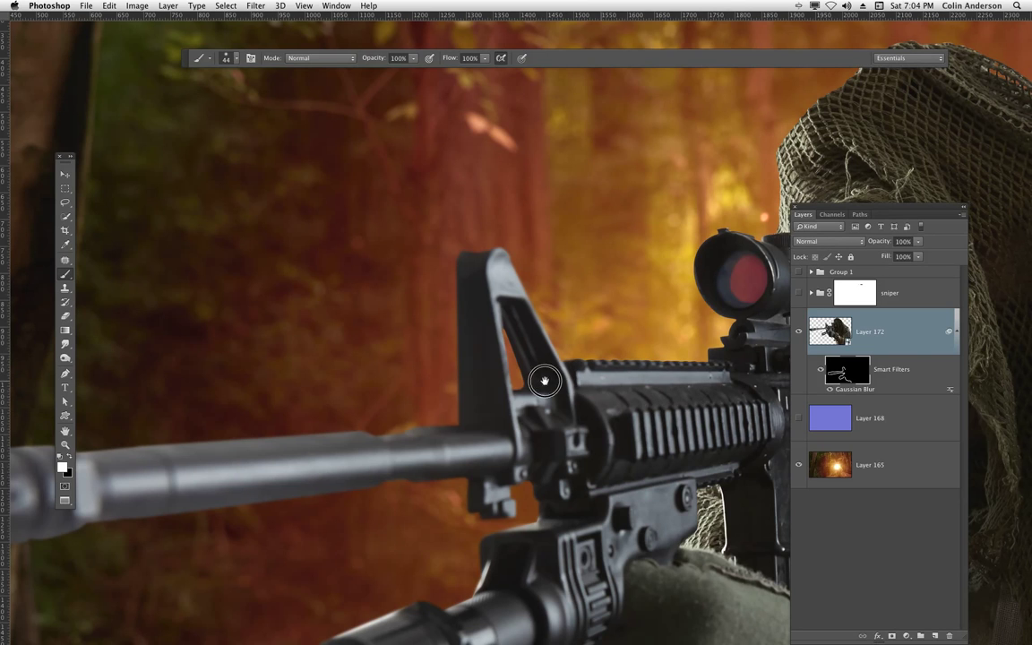
drag(470, 380, 237, 350)
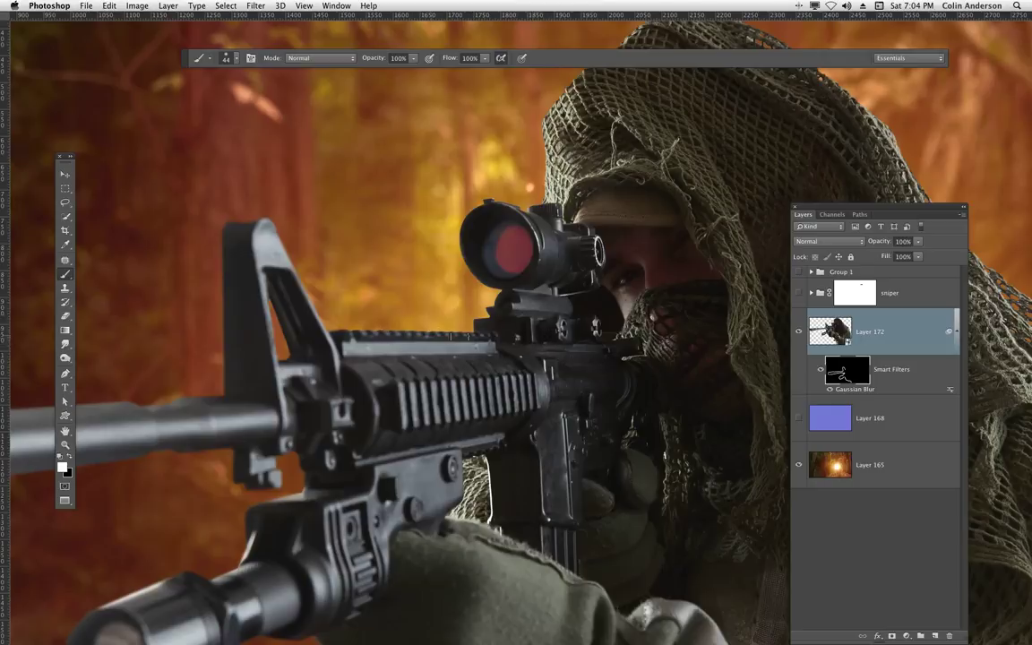
key(bracketright)
key(bracketright)
key(bracketright)
key(bracketleft)
key(bracketleft)
key(bracketleft)
click(69, 455)
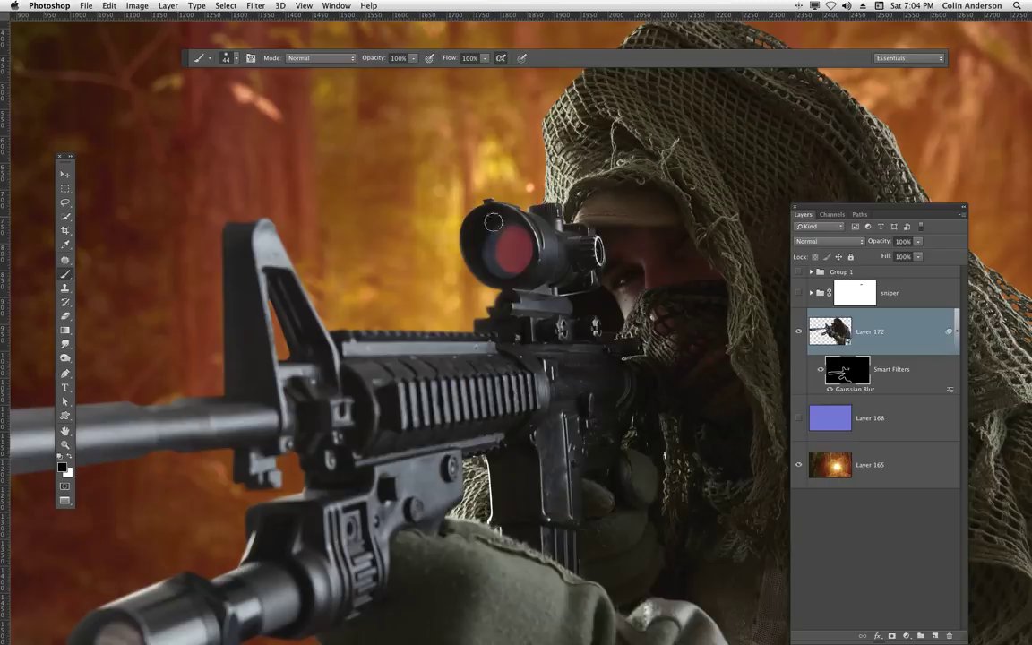
mouse_move(493, 221)
mouse_down()
mouse_move(464, 257)
mouse_move(488, 276)
mouse_move(530, 277)
mouse_up()
click(69, 455)
Reduce the brush size to 22 px for finer work near the front sight
right_click(377, 273)
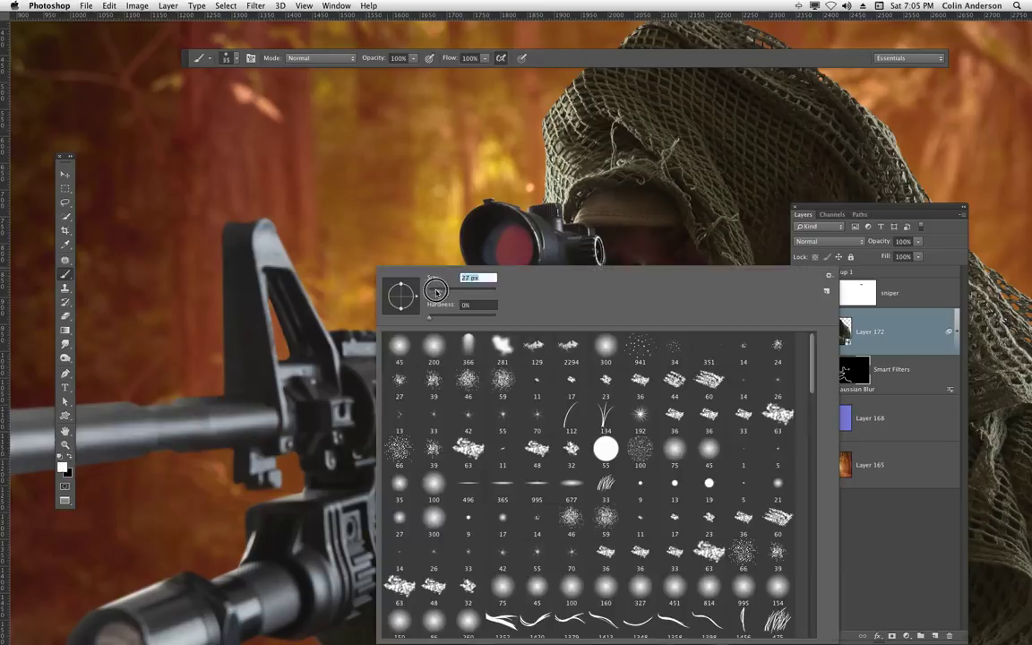
drag(437, 290, 436, 290)
key(Return)
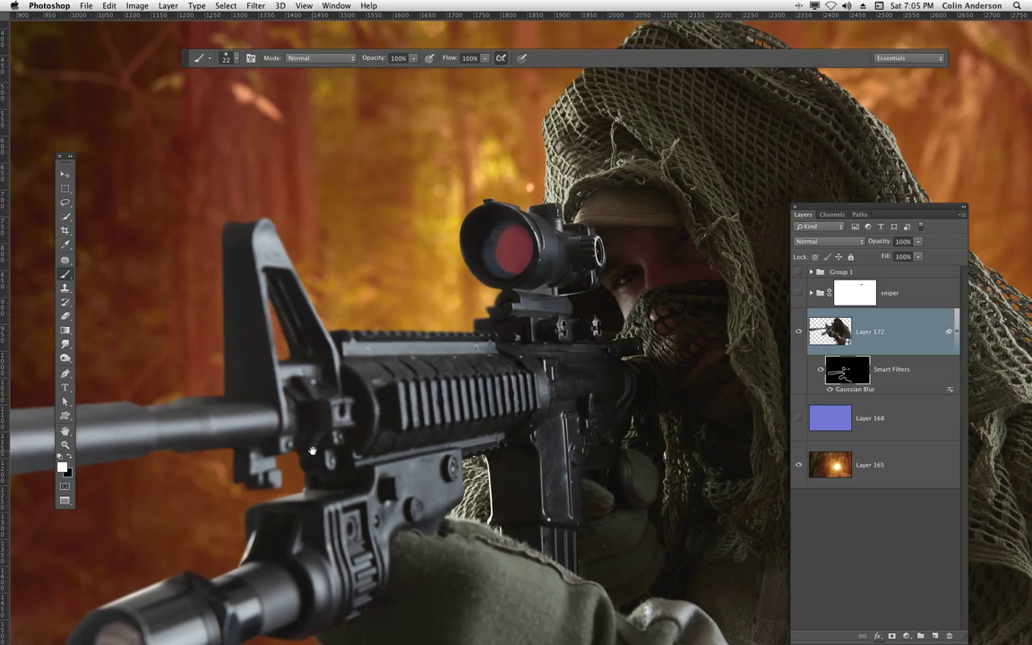
scroll(537, 305, up, 4)
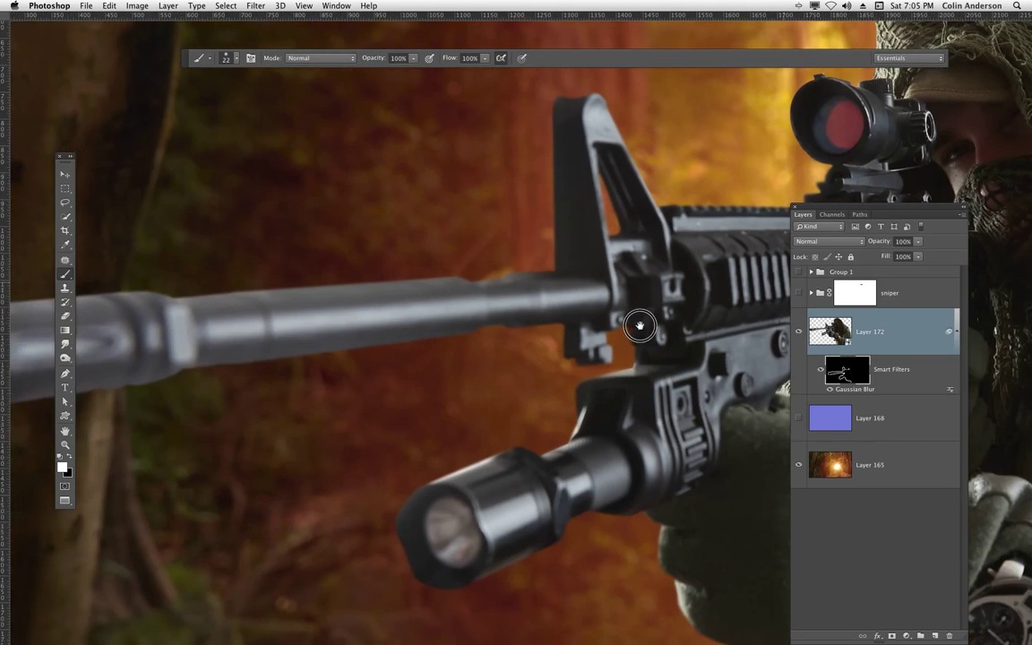
drag(641, 325, 597, 407)
Hide Layer 172 and show the sniper group, reviewing the full composite at fit-to-screen zoom
key(super+0)
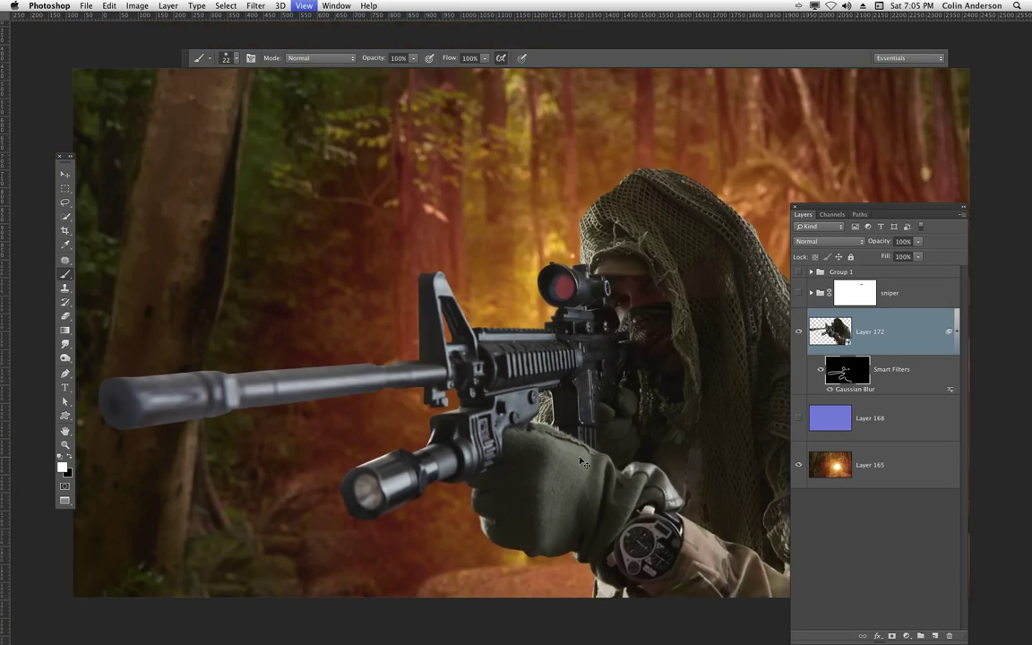
key(super+minus)
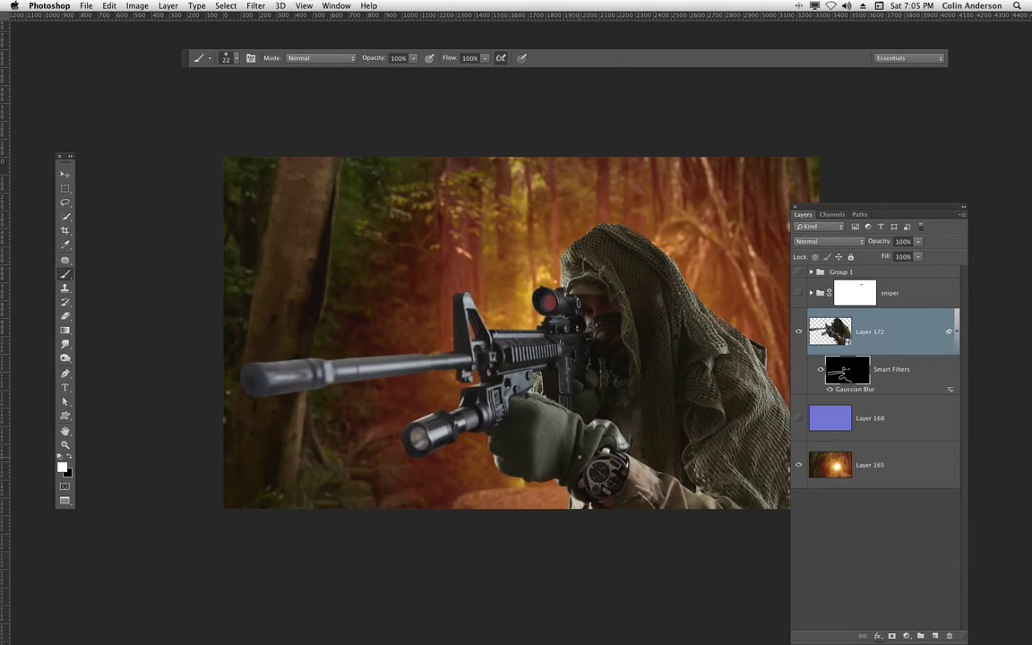
key(super+1)
key(super+0)
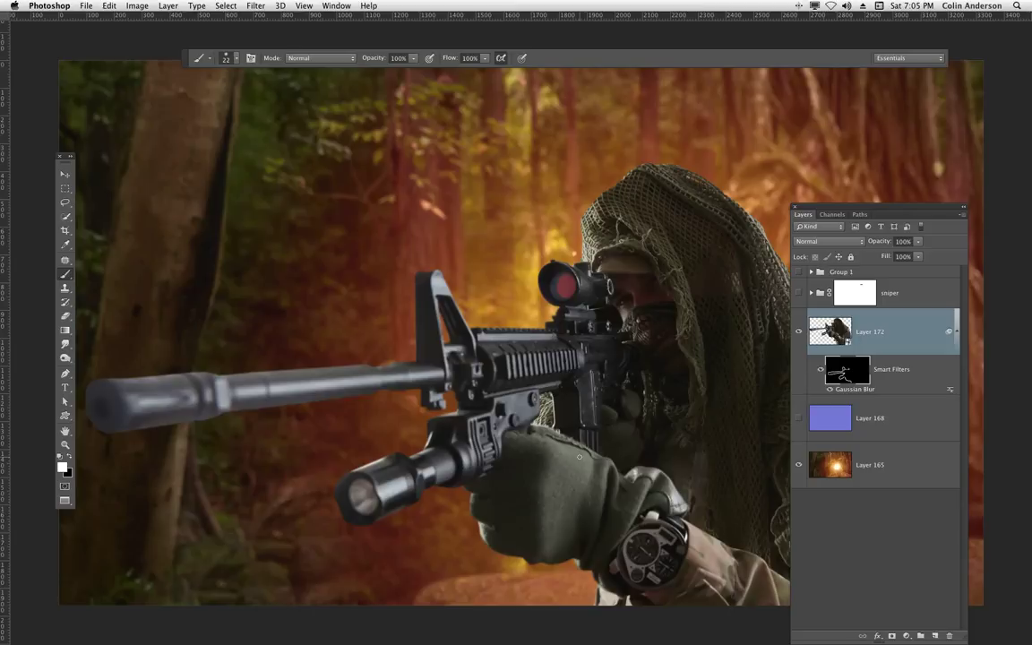
click(799, 331)
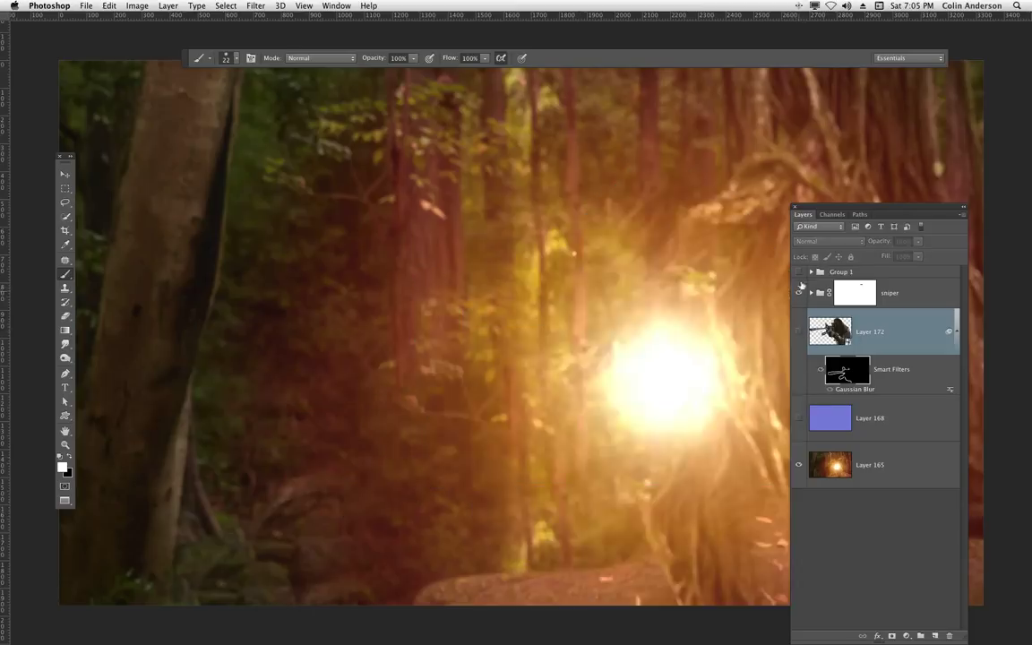
click(799, 292)
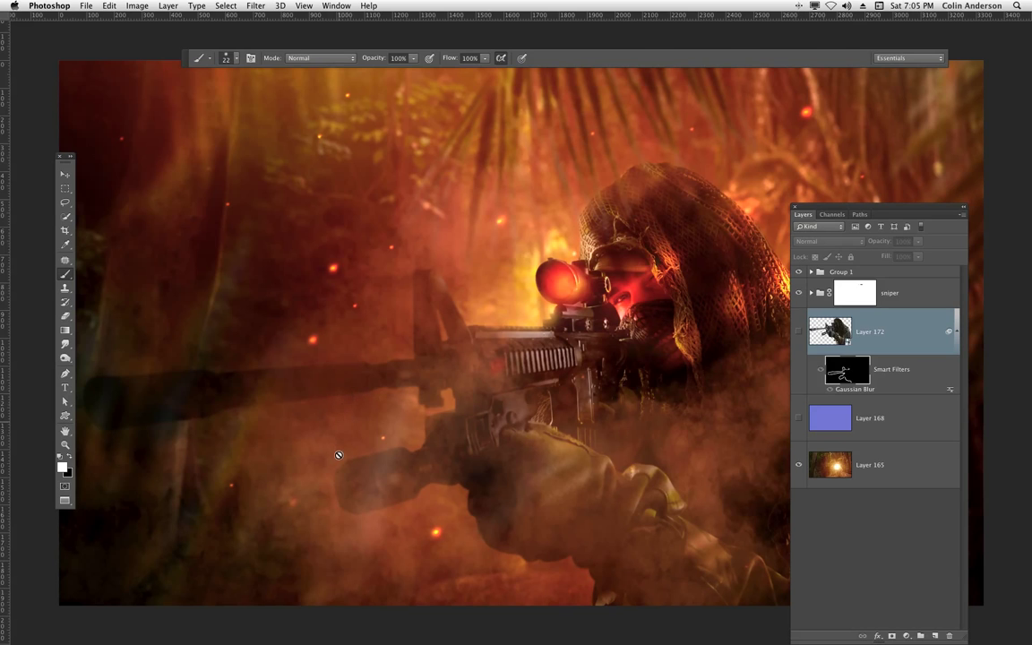
key(super+equal)
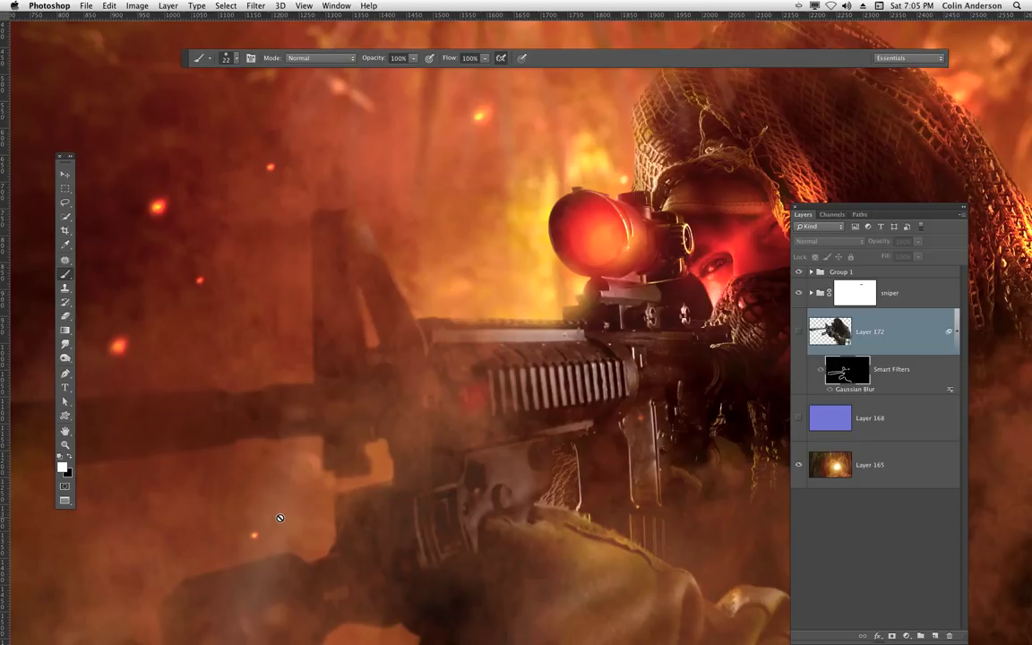
key(super+0)
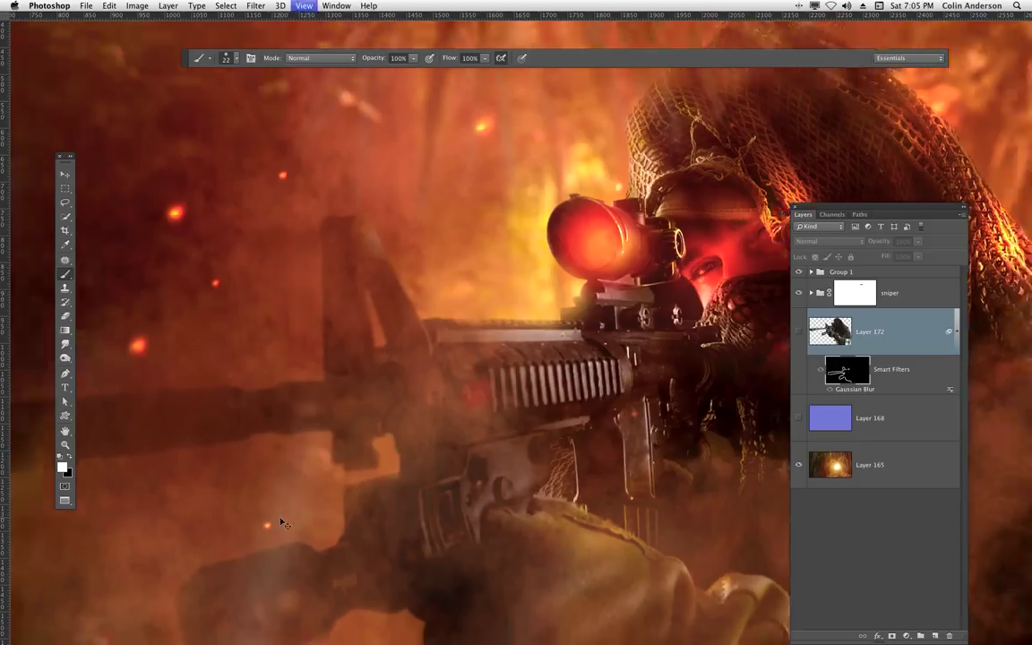